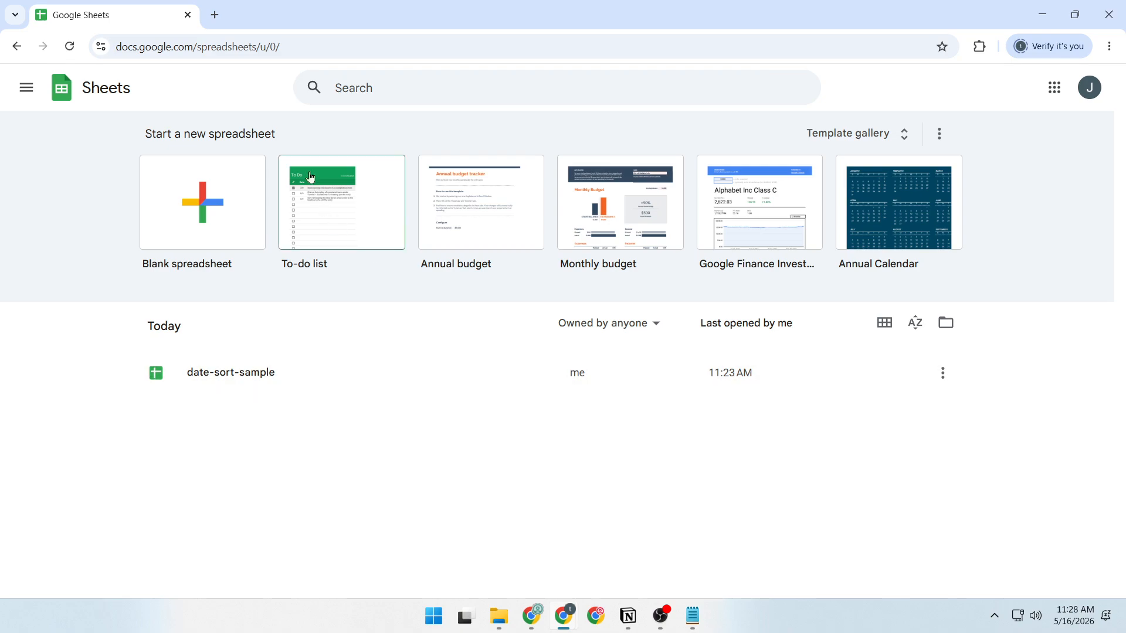
Open the date-sort-sample spreadsheet and review its source data in columns A to D.
left_click(335, 45)
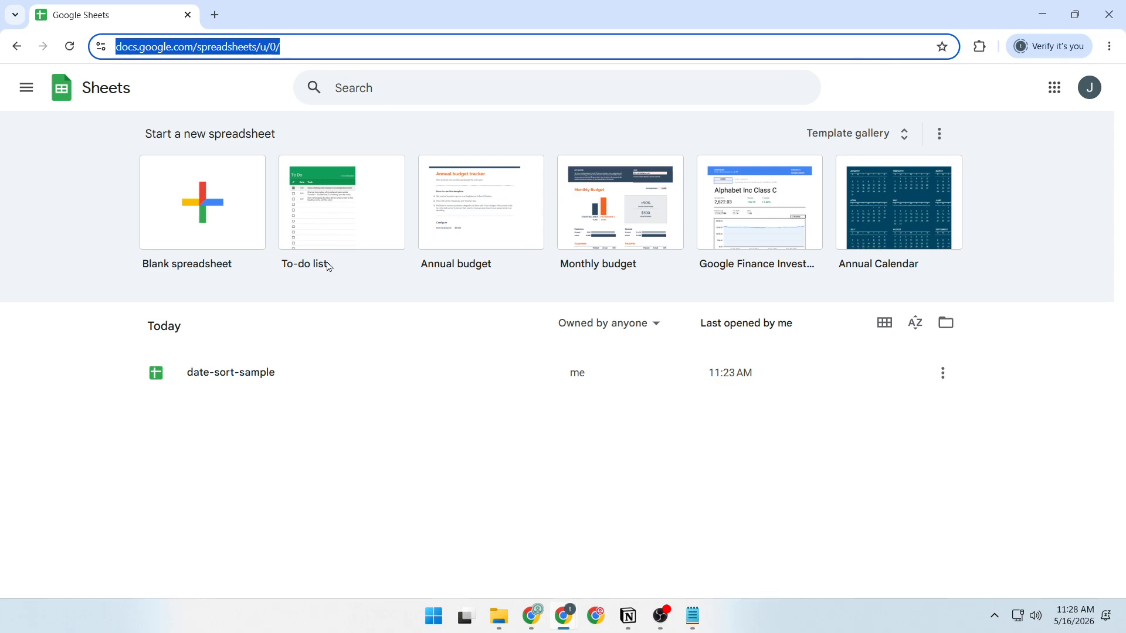
left_click(235, 380)
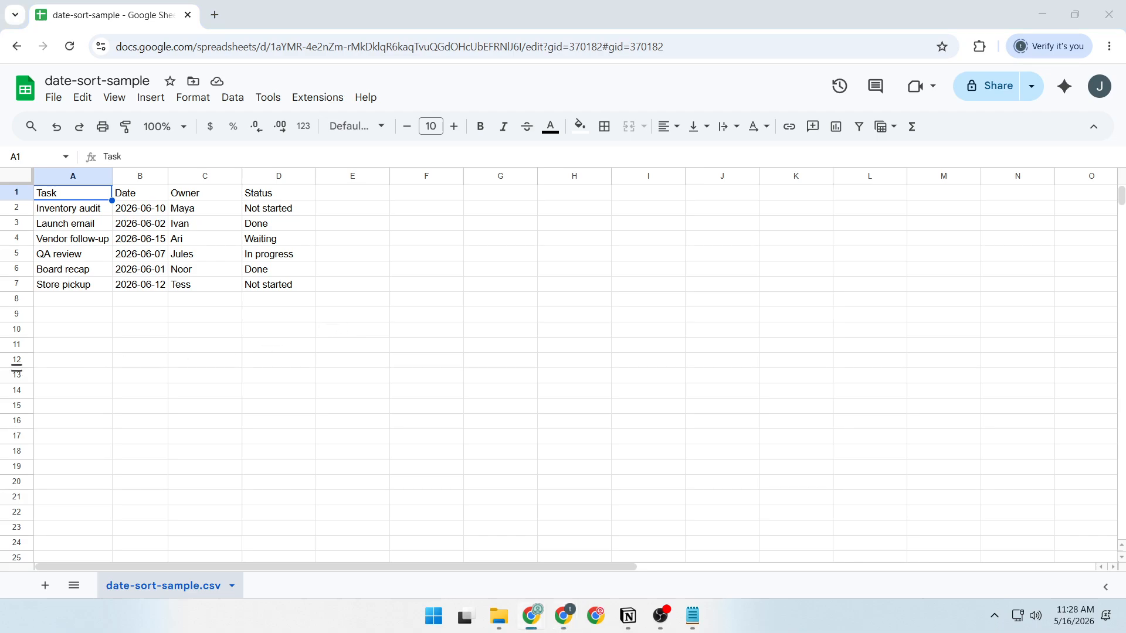
left_click_drag(93, 176, 273, 176)
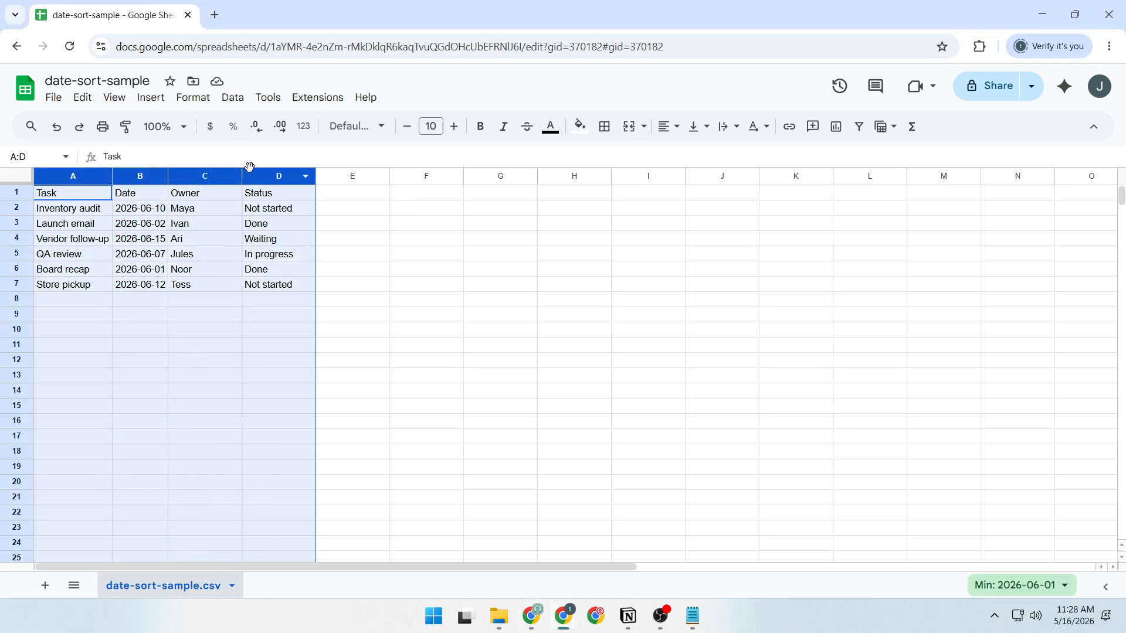
left_click(387, 256)
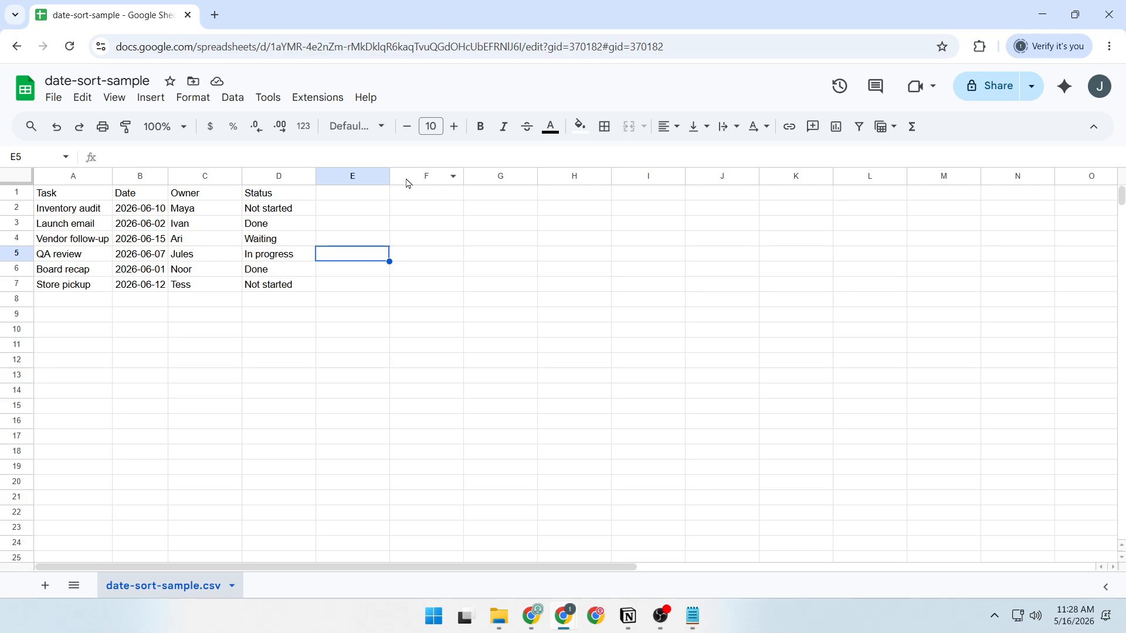
Paste the headers Task, Date, Owner and Status into F1:I1 and the formula =SORT(FILTER(A2:D,A2:A<>""),2,TRUE) into F2.
left_click(428, 199)
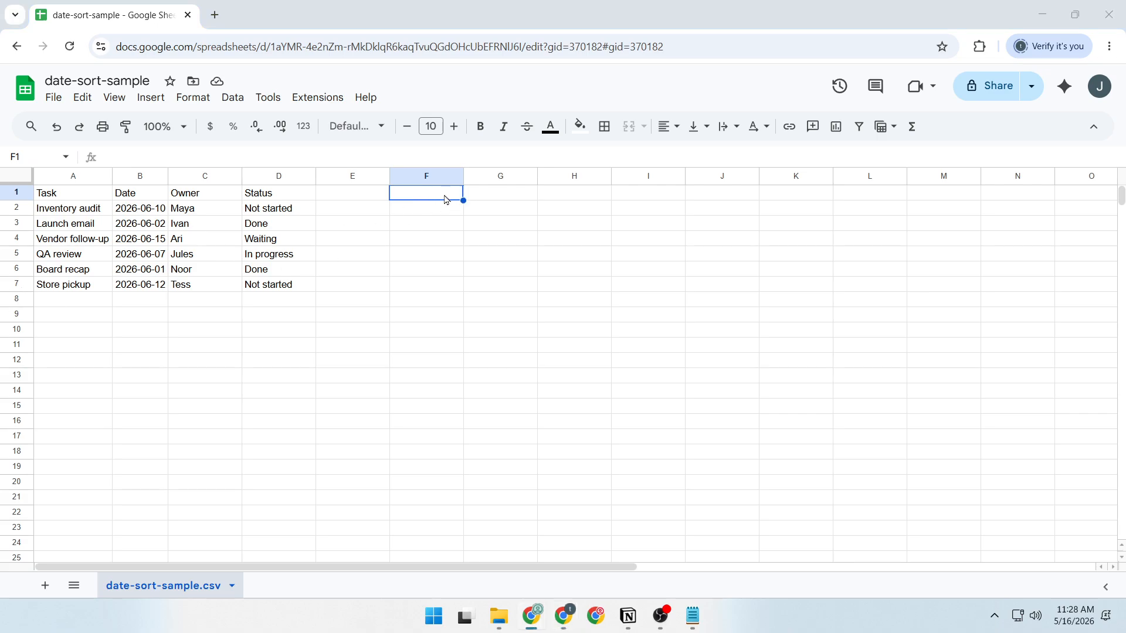
type("Task\tDate\tOwner\tStatus")
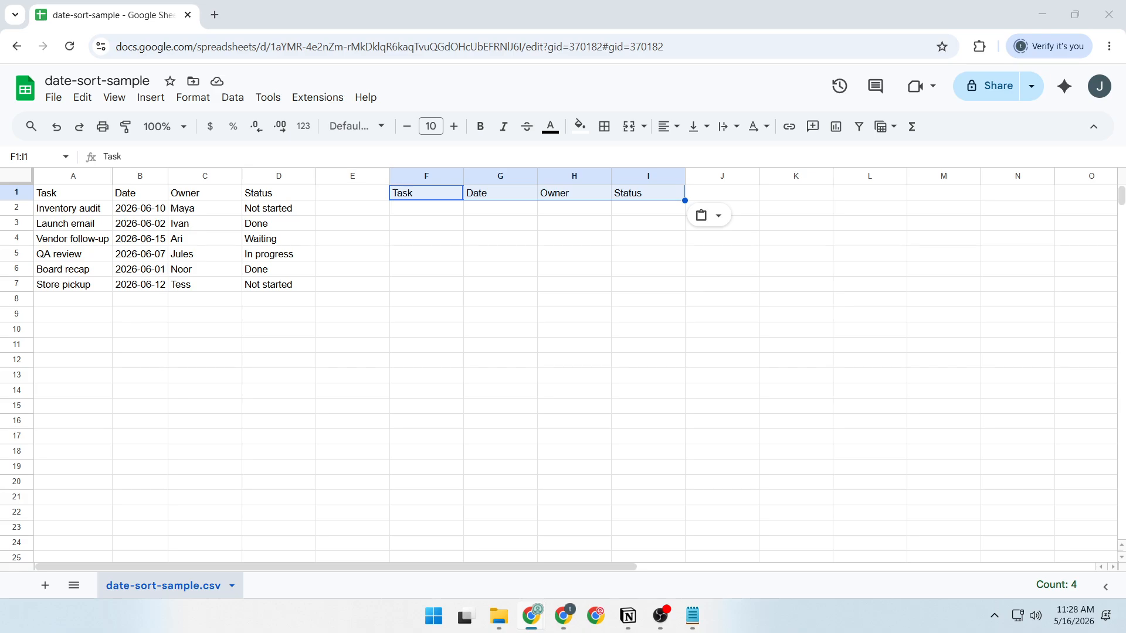
left_click(422, 212)
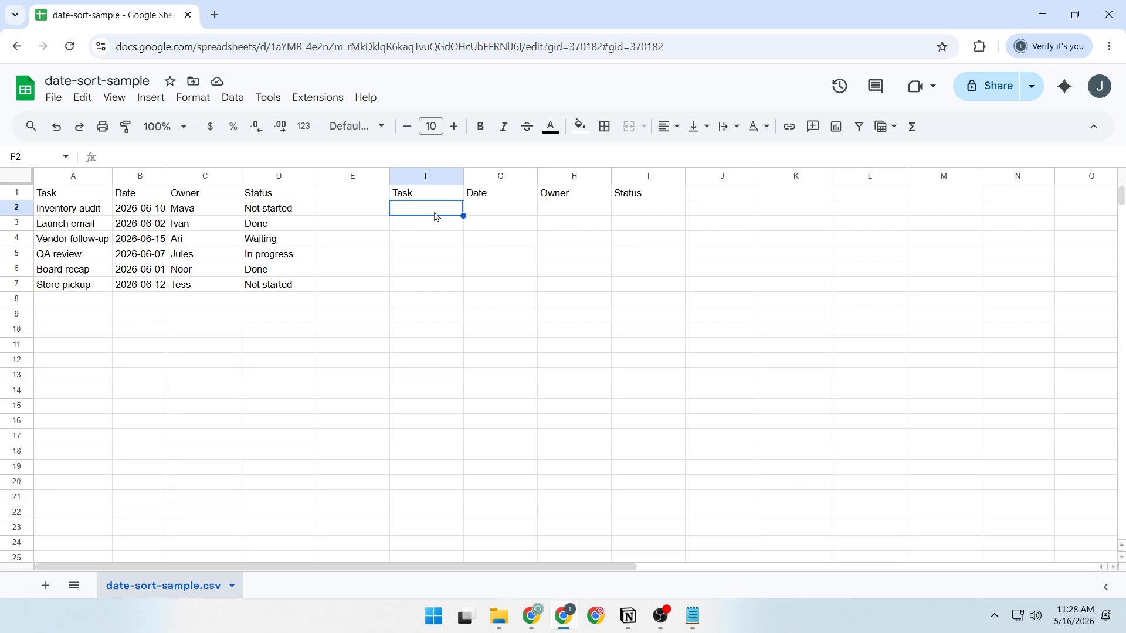
type("=SORT(FILTER(A2:D,A2:A<>\"\"),2,TRUE)")
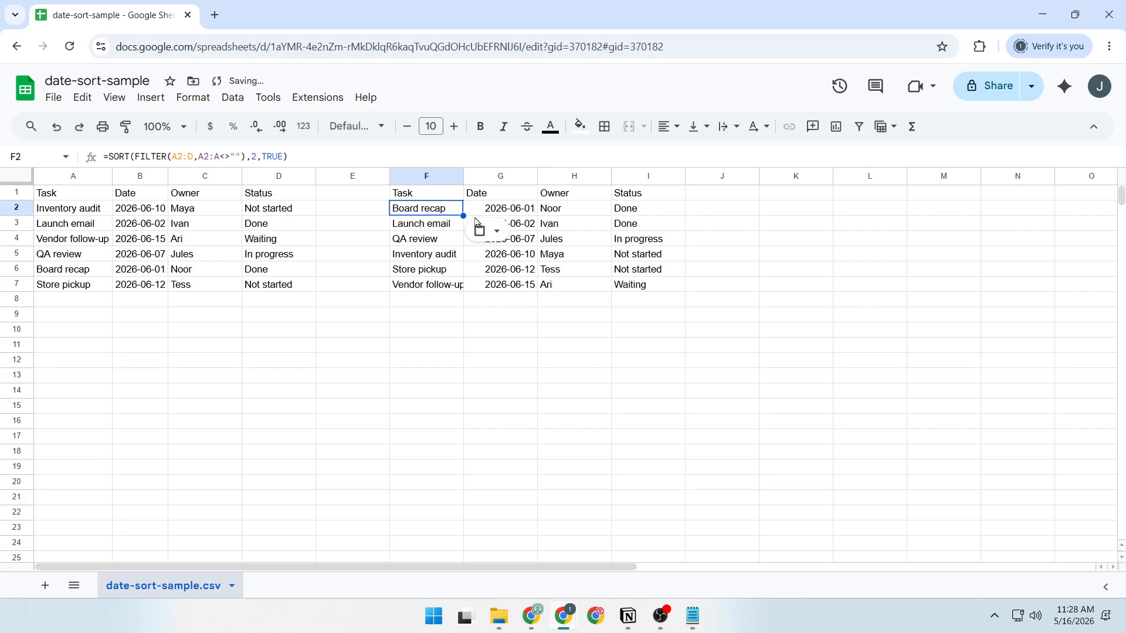
Examine the SORT formula in F2 and the date order of the list it produces.
left_click(292, 157)
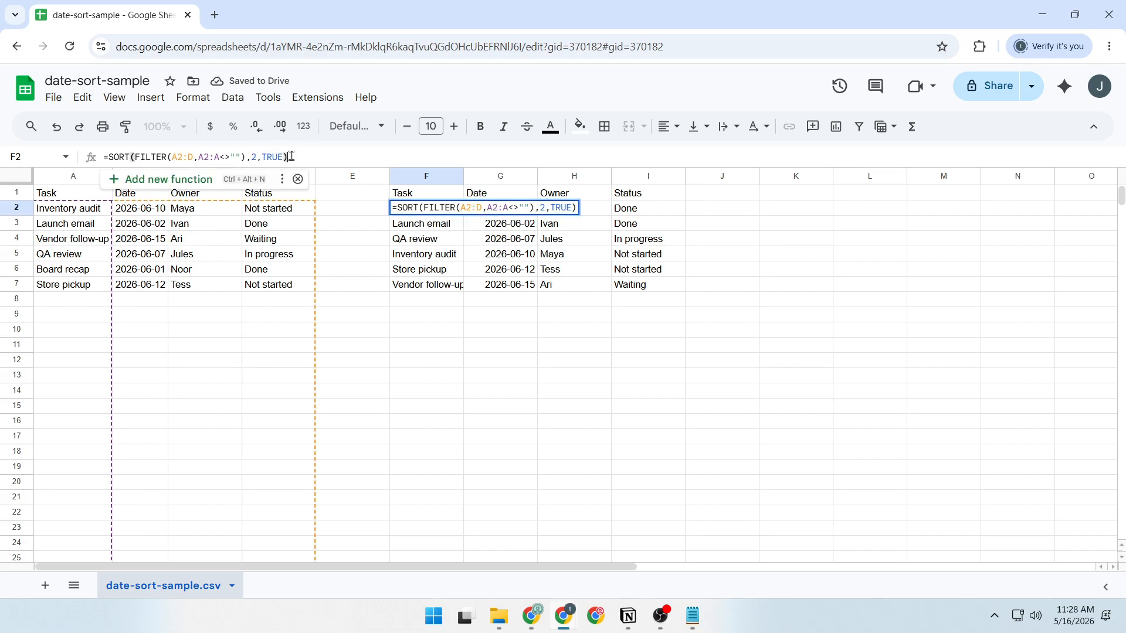
left_click_drag(291, 157, 101, 157)
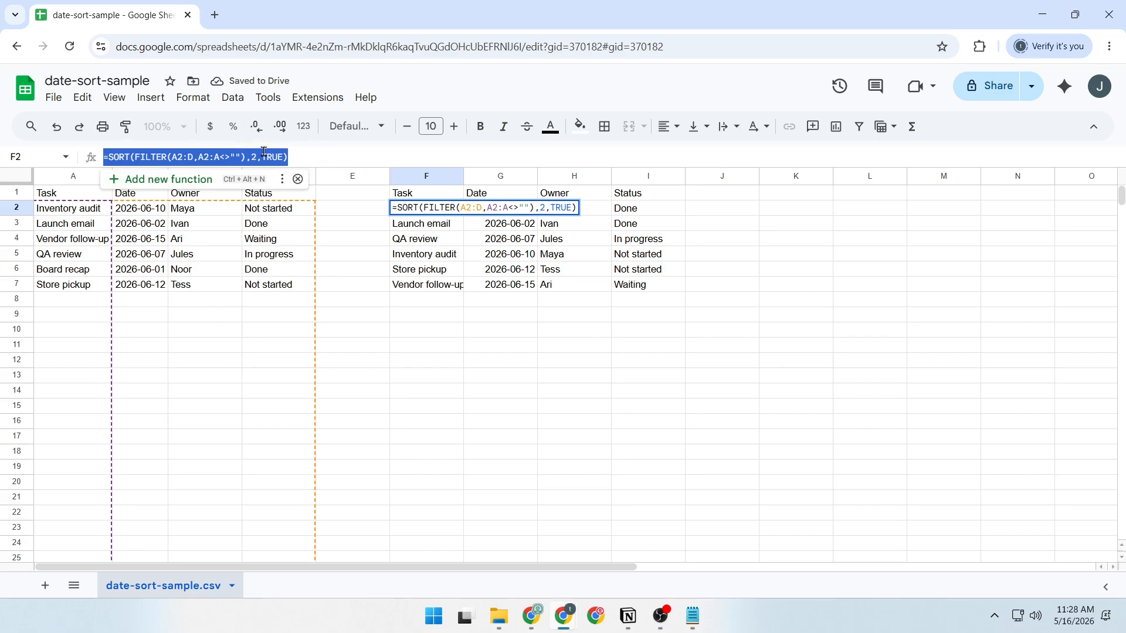
left_click(321, 157)
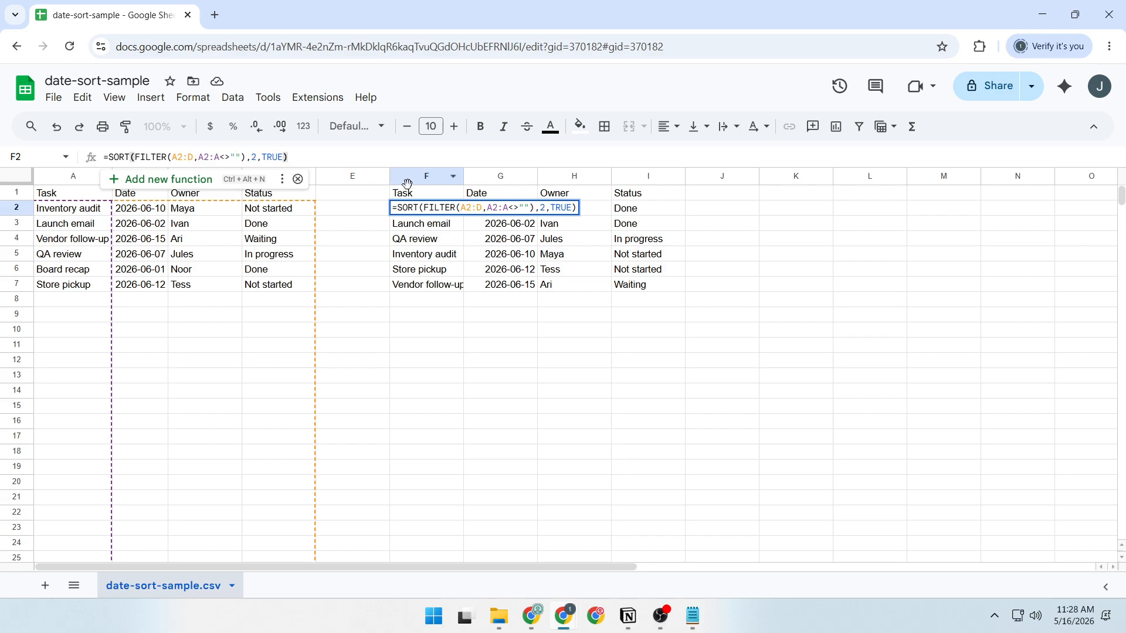
left_click(493, 268)
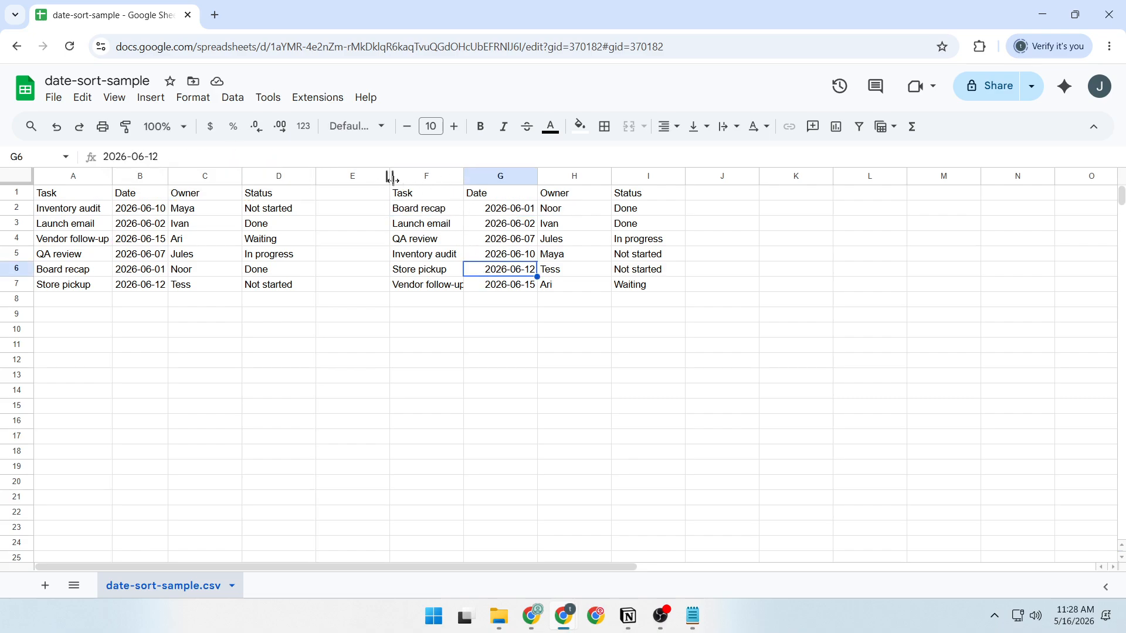
left_click(423, 211)
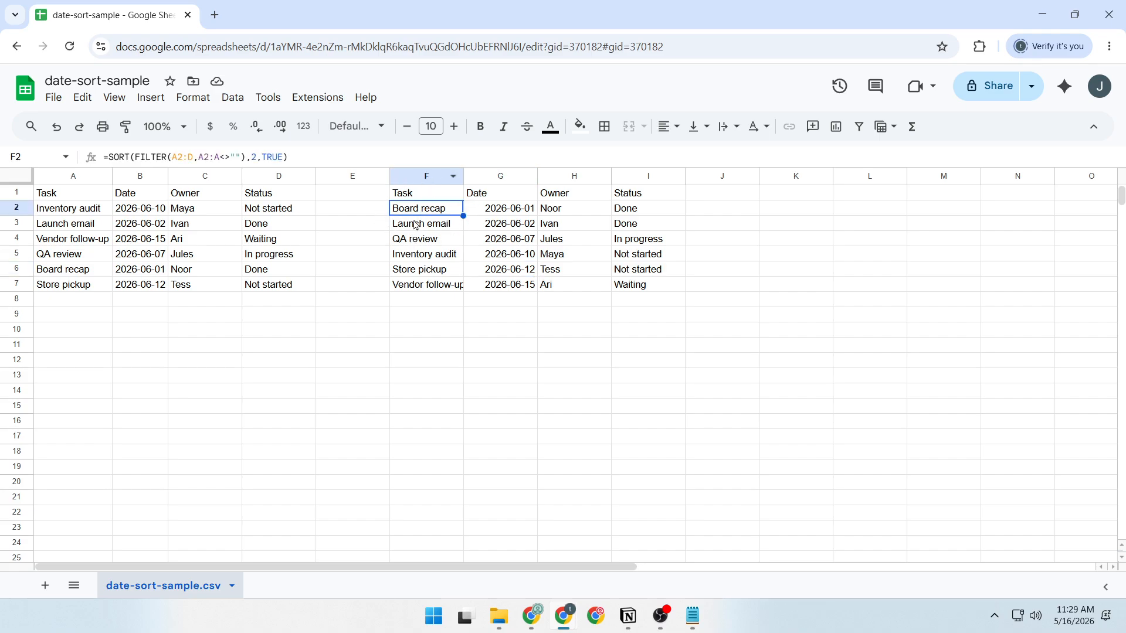
left_click(503, 213)
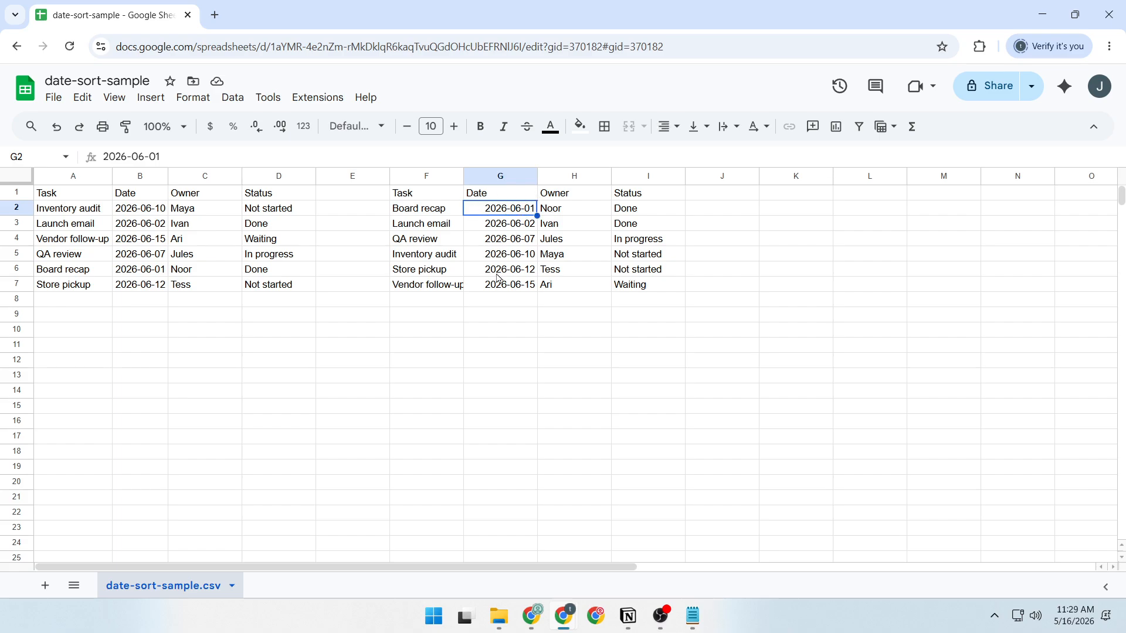
Auto-fit column F to the width of its longest task name.
left_click(430, 288)
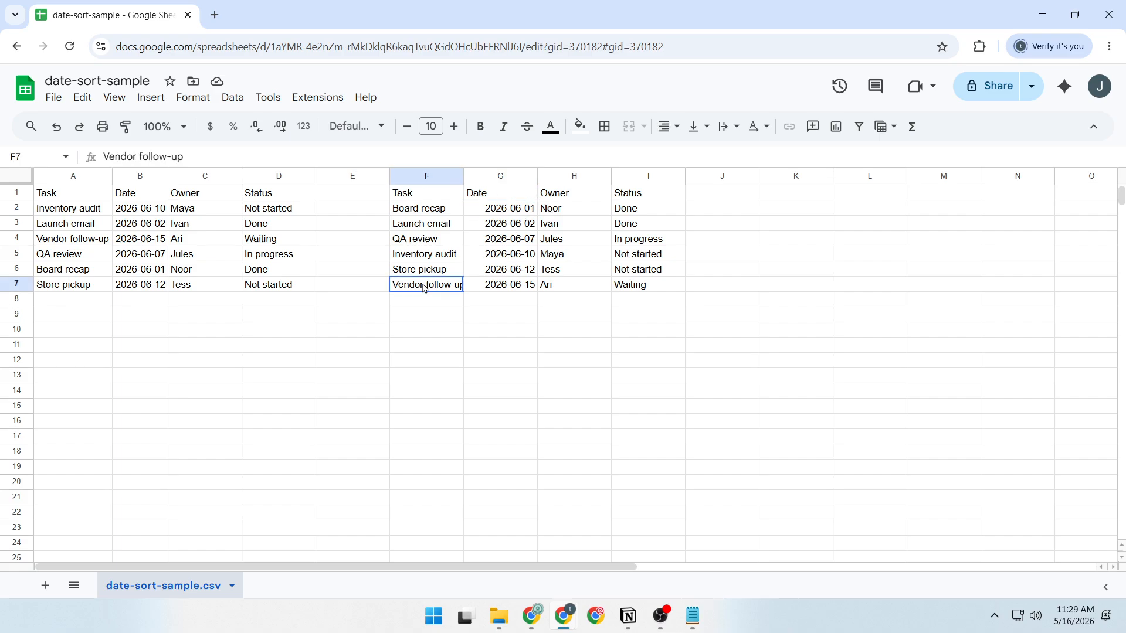
double_click(463, 176)
left_click(526, 290)
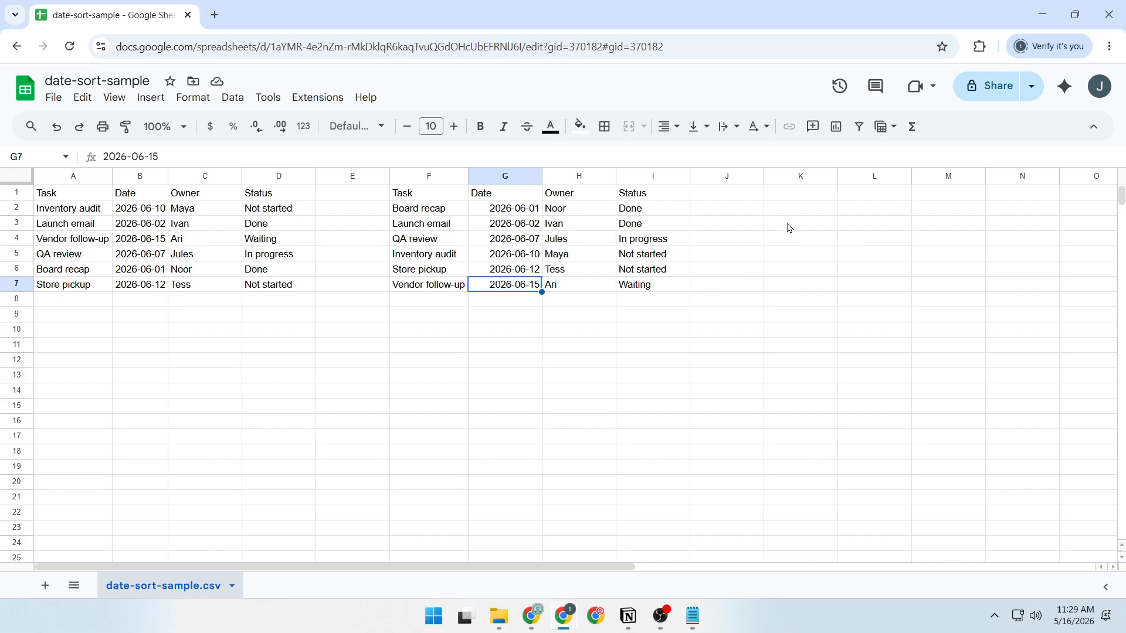
Paste the headers Task, Date, Owner and Status into K1:N1 and enter =SORT(FILTER(A2:D,A2:A<>""),2,FALSE) in K2.
left_click(815, 200)
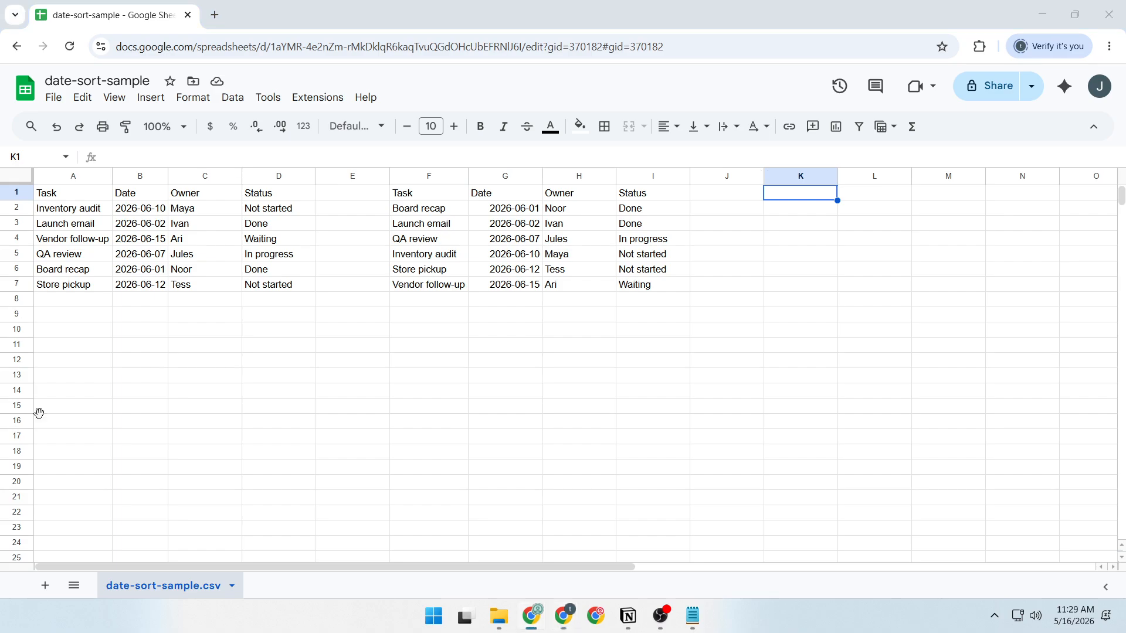
type("Task\tDate\tOwner\tStatus")
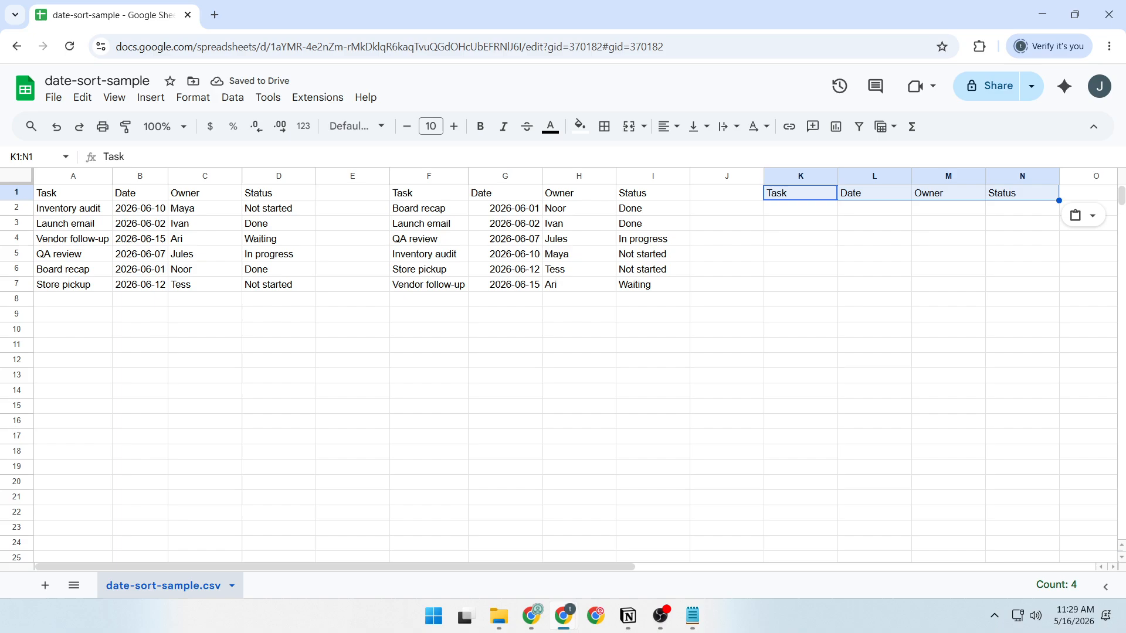
key("alt+Tab")
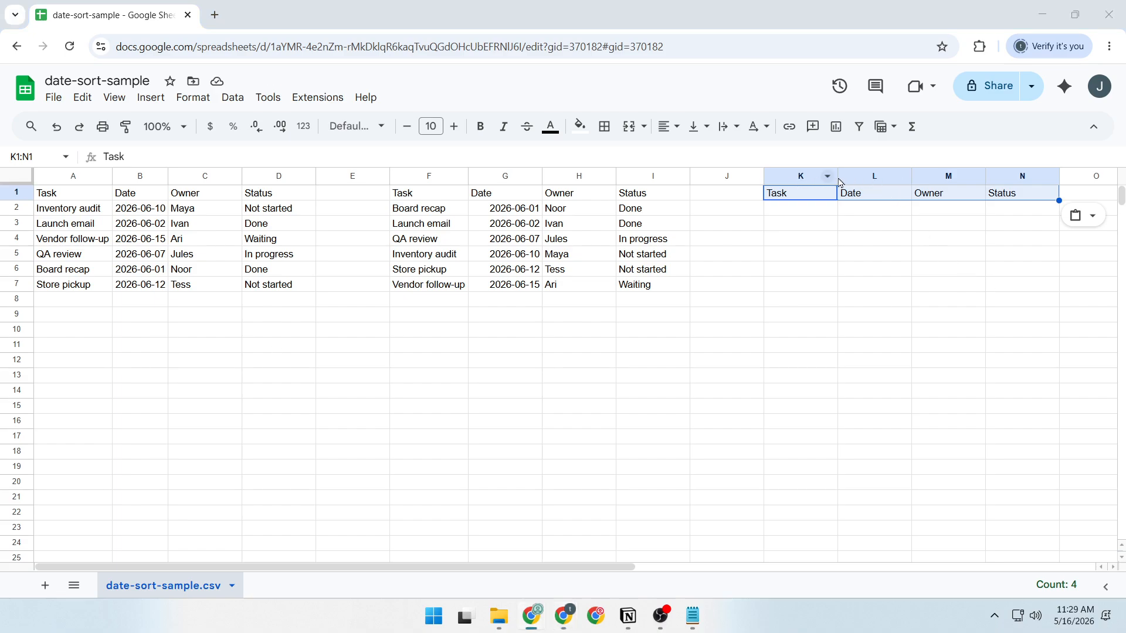
left_click(809, 215)
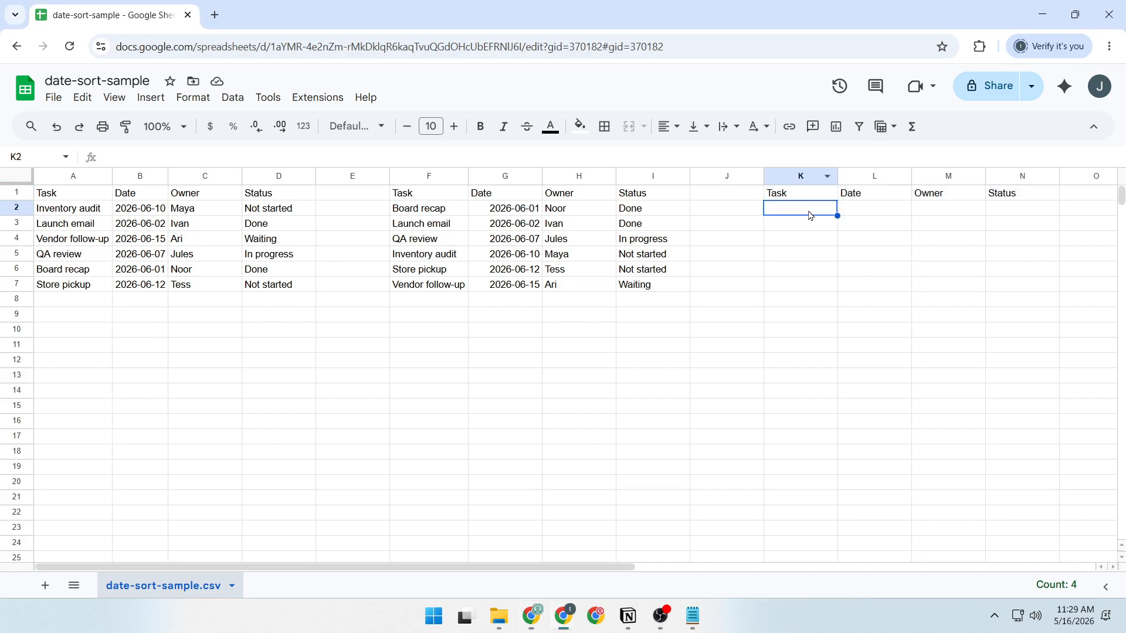
type("=SORT(FILTER(A2:D,A2:A<>\"\"),2,FALSE)")
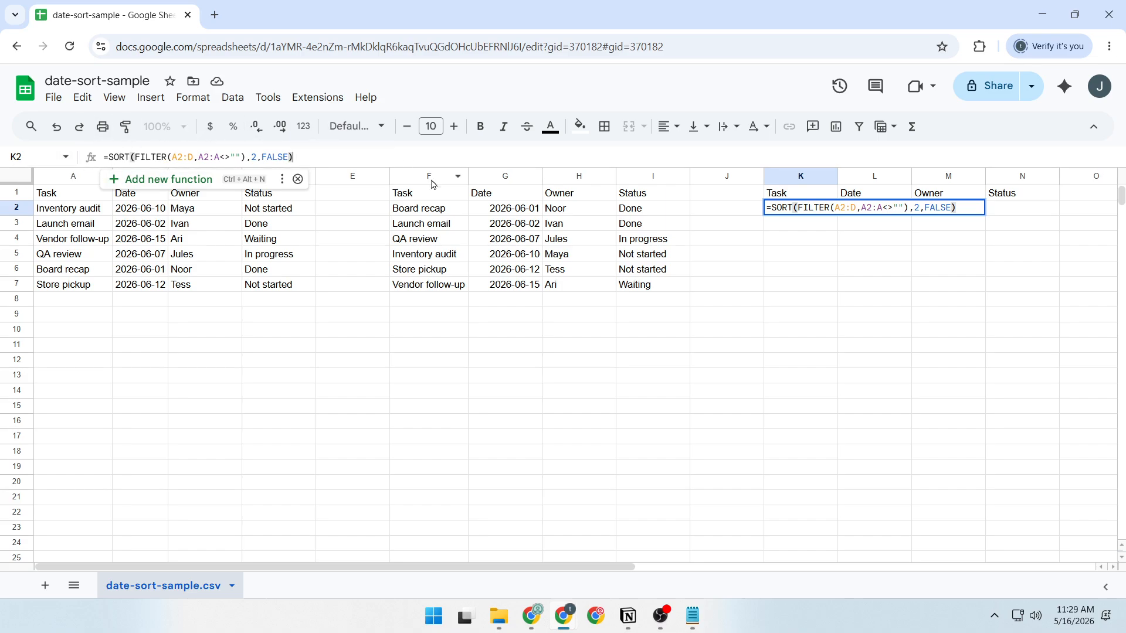
key("Return")
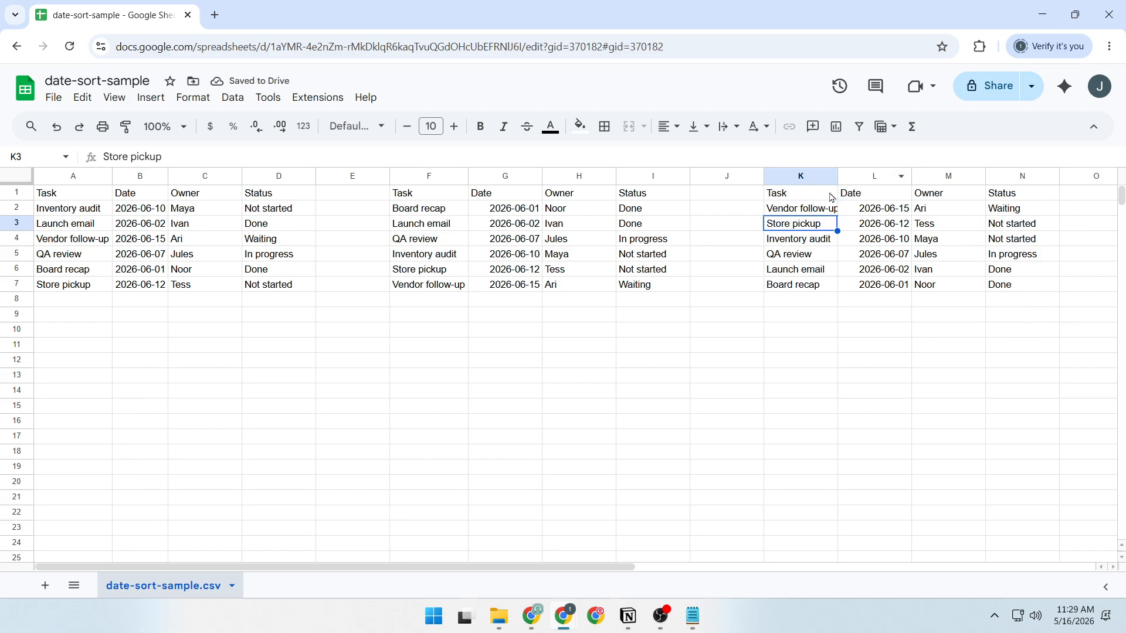
Auto-fit column K to its task names and check the last row of the descending list.
left_click(790, 211)
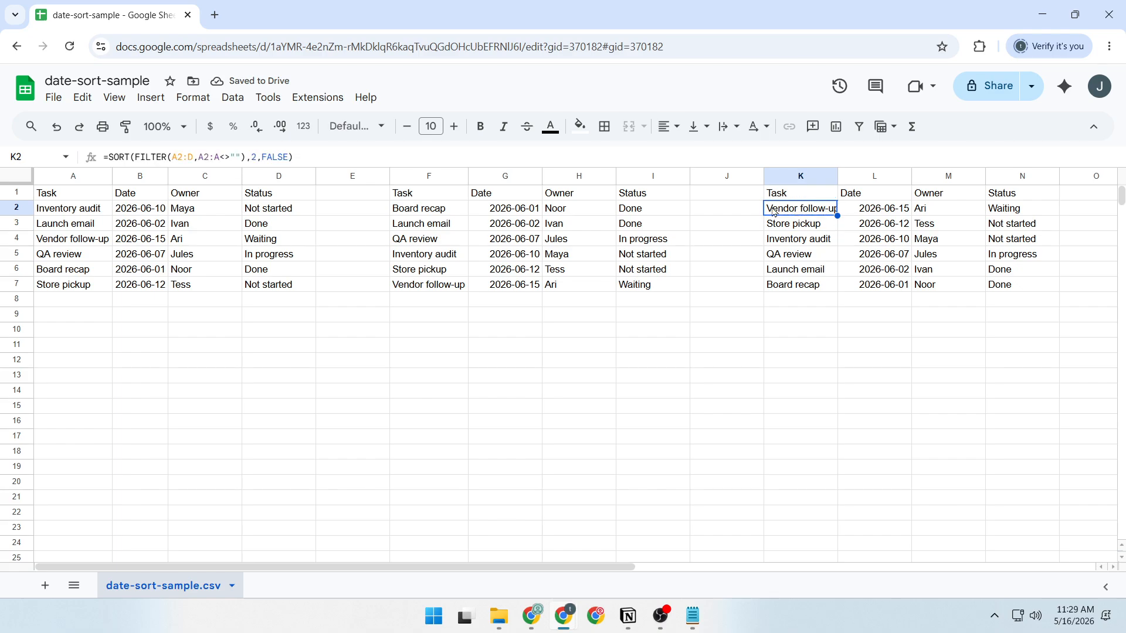
double_click(839, 175)
left_click(800, 287)
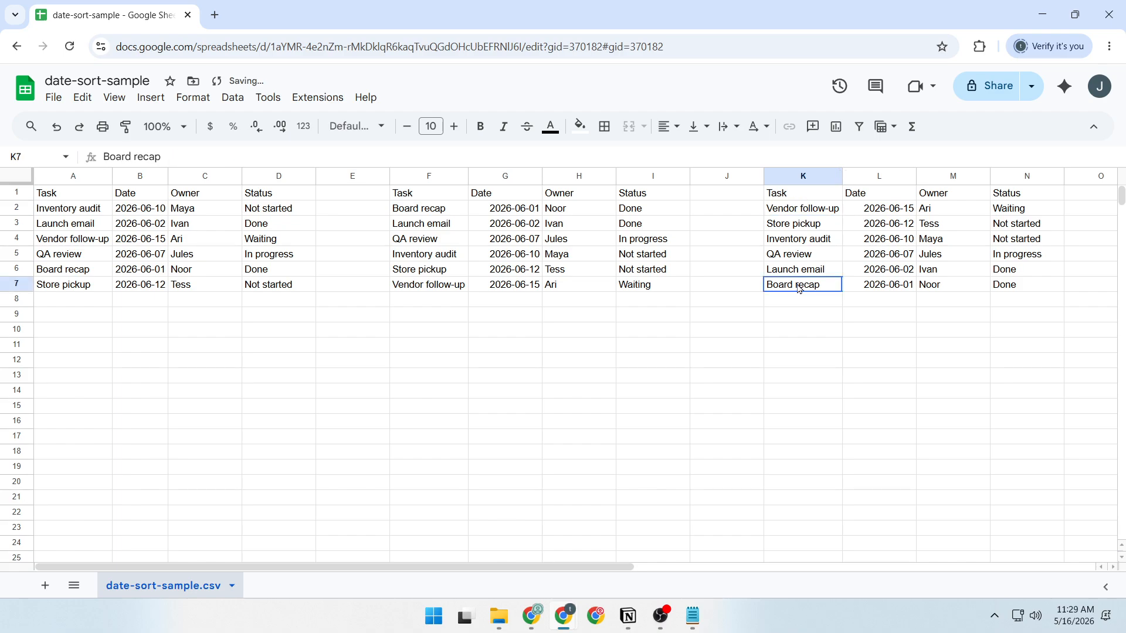
left_click(907, 290)
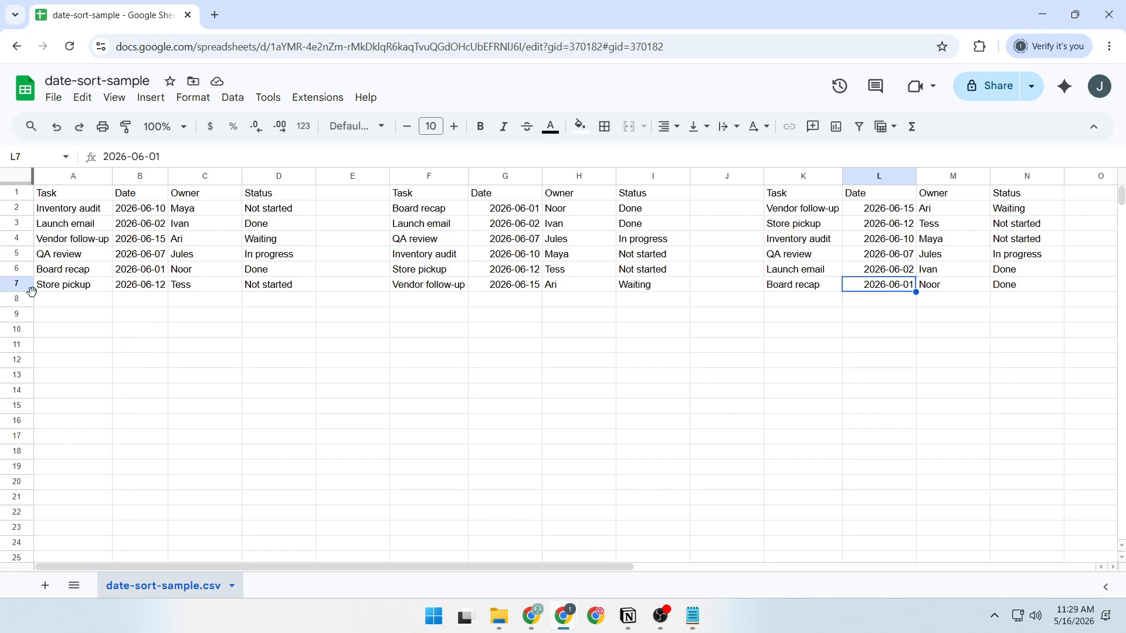
Test the sorted lists by pasting a Client check-in row dated 2026-06-04 with an owner and status Not started into A8:D8.
left_click(59, 300)
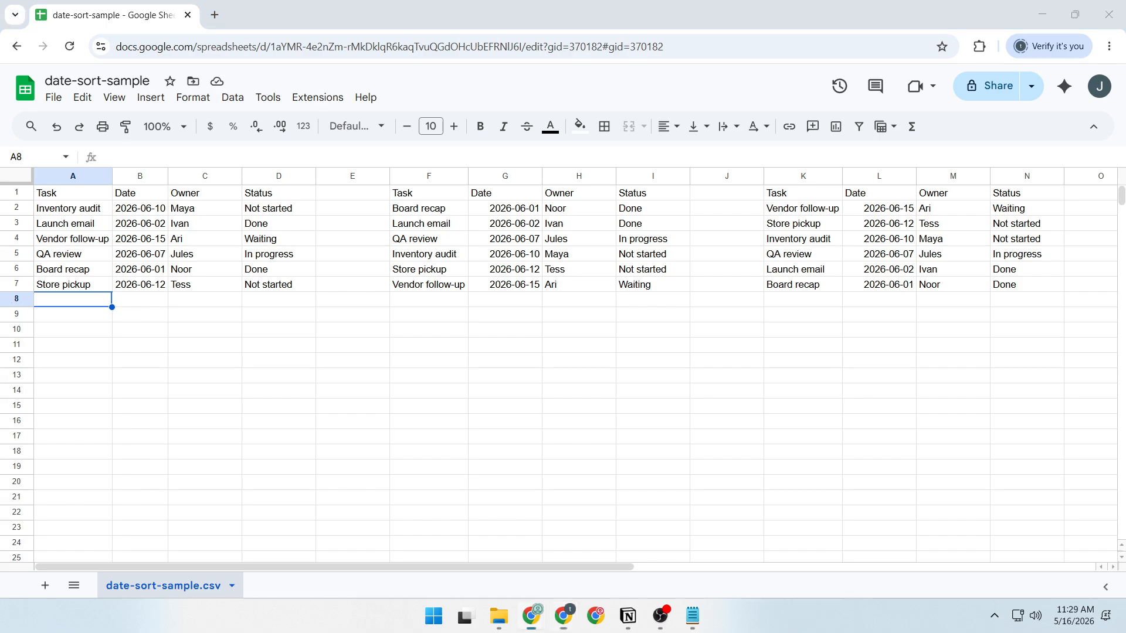
left_click(78, 306)
type("Client check-in\t2026-06-04\tLeah\tNot started")
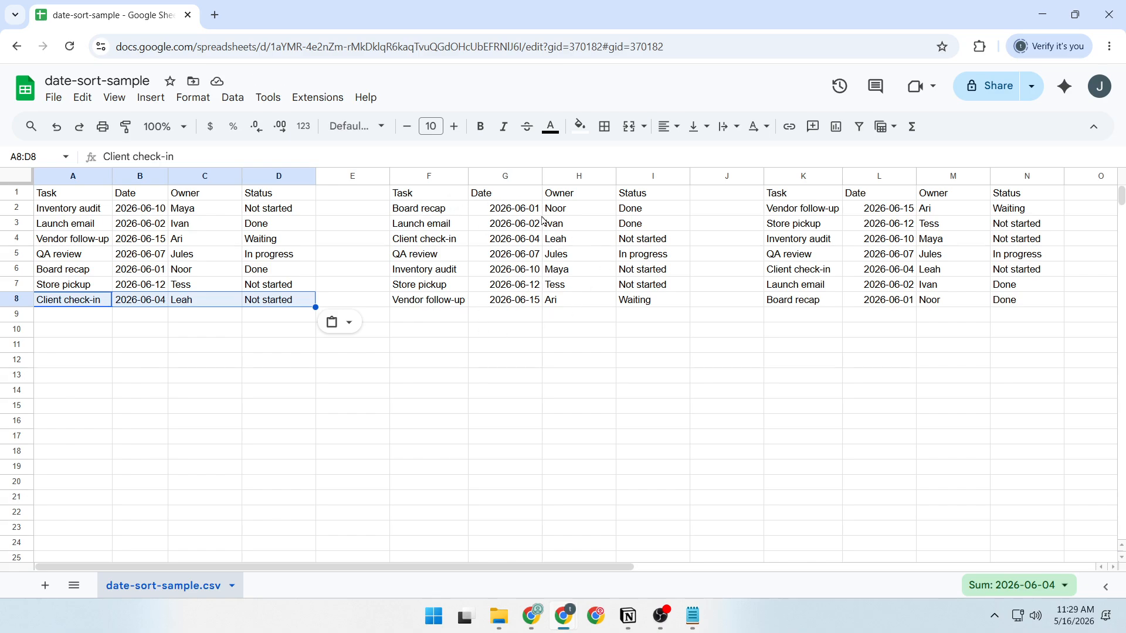
key("ctrl+z")
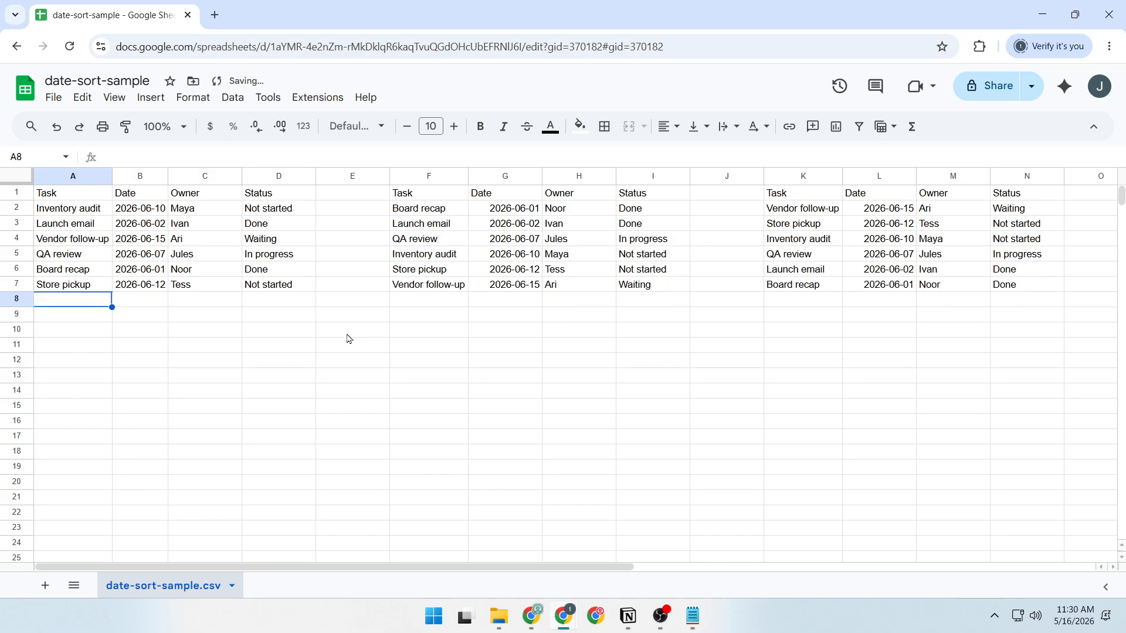
type("Client check-in\t2026-06-04\tLeah\tNot started")
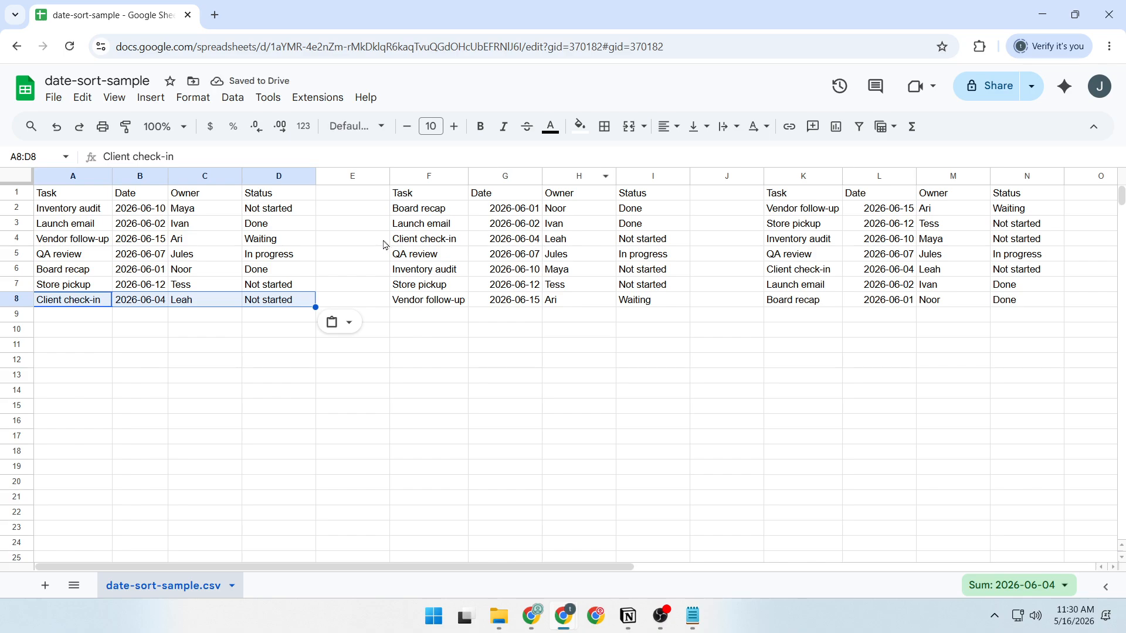
key("ctrl+z")
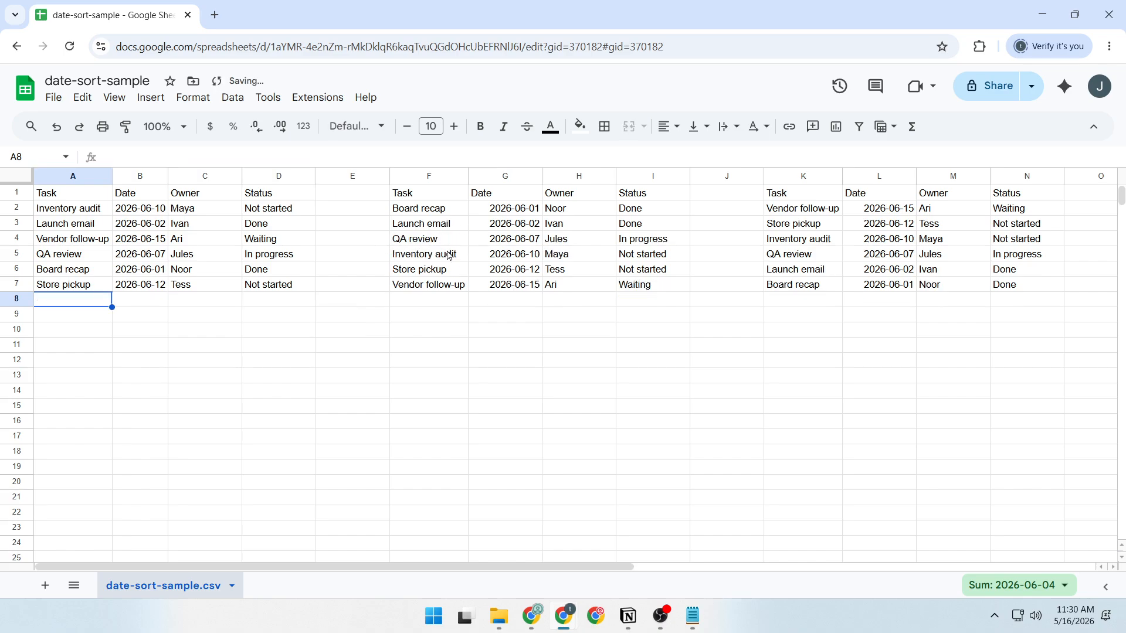
type("Client check-in\t2026-06-04\tLeah\tNot started")
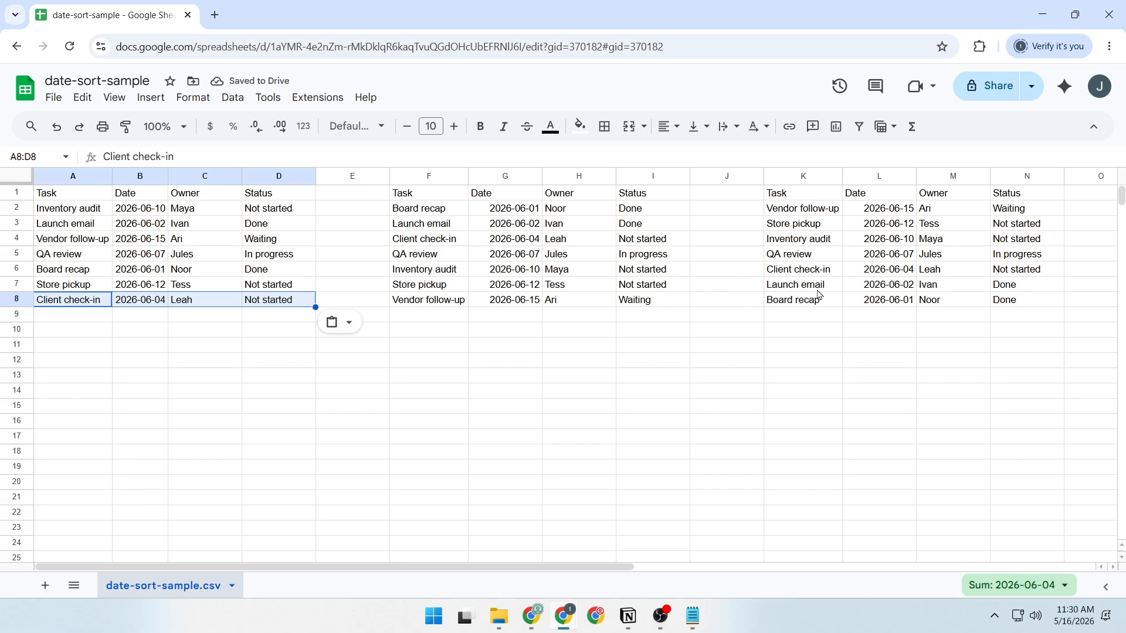
Compare the descending list with and without the Client check-in row, and undo the row's addition.
left_click(788, 255)
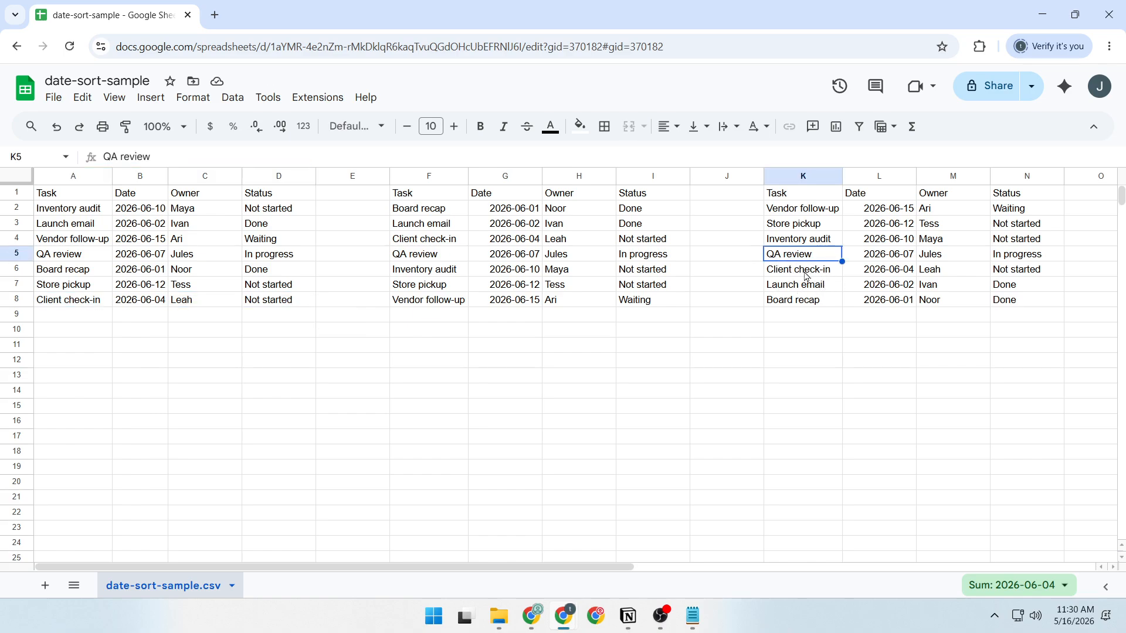
left_click(809, 286)
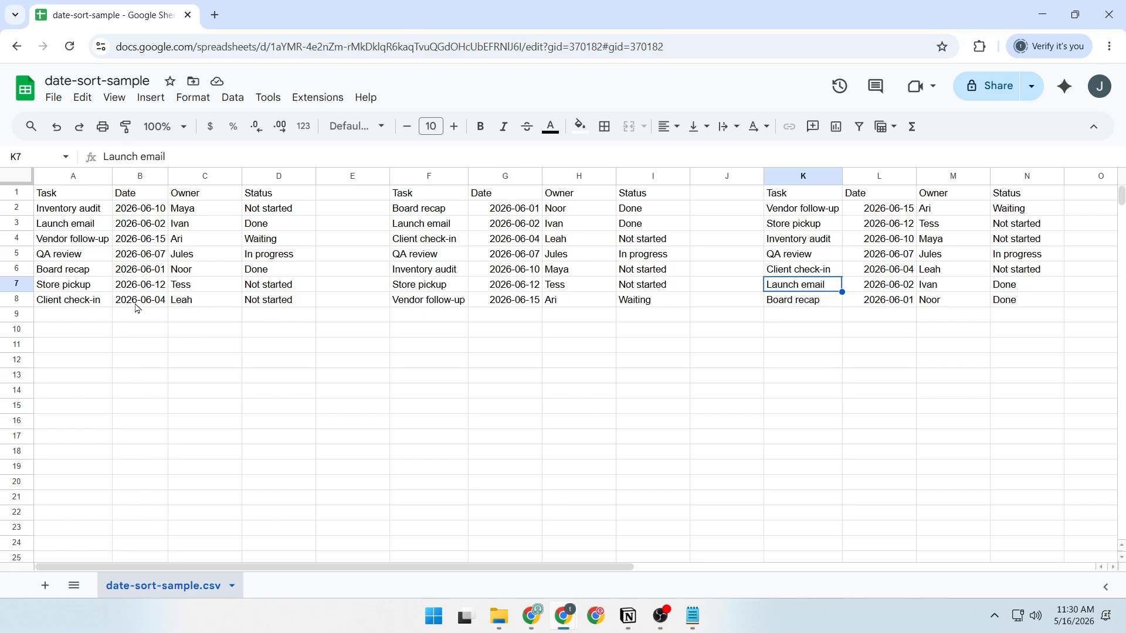
key("ctrl+z")
key("ctrl+y")
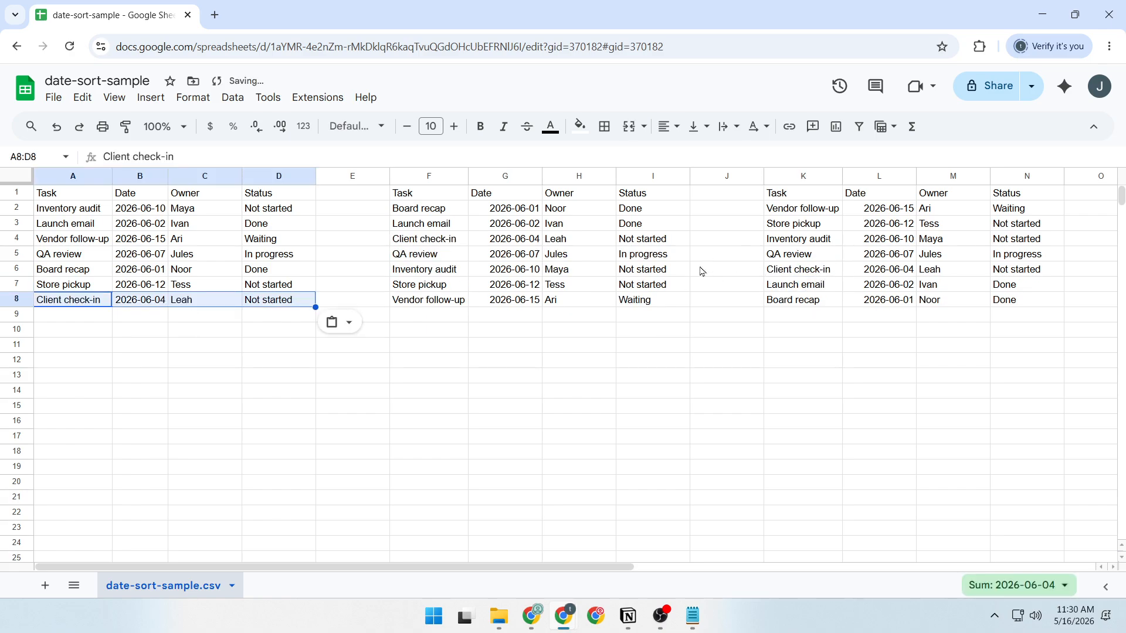
left_click(802, 265)
key("ctrl+z")
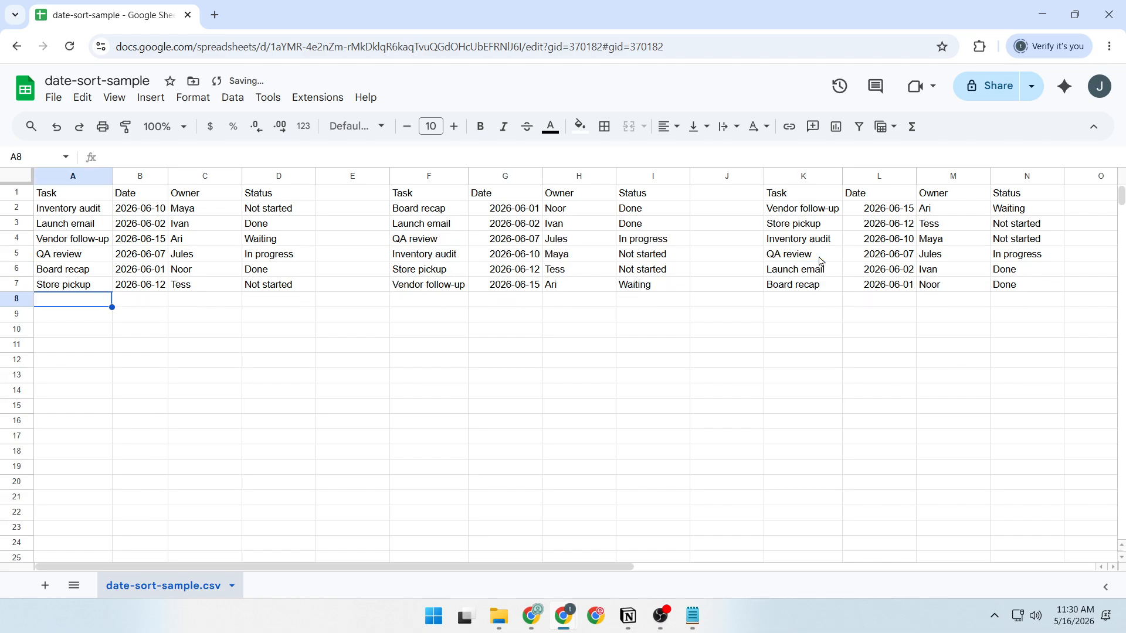
Toggle the Client check-in row off and on to compare both sorted lists, leaving the row restored in A8:D8.
key("ctrl+y")
key("ctrl+z")
key("ctrl+y")
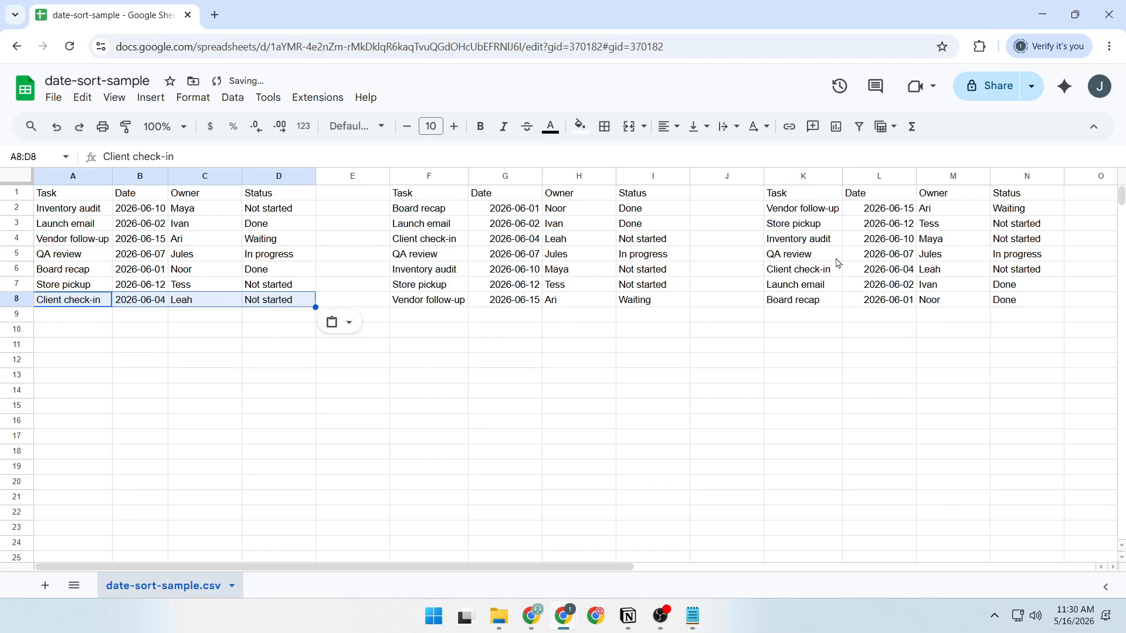
key("ctrl+z")
type("Client check-in\t2026-06-04\tLeah\tNot started")
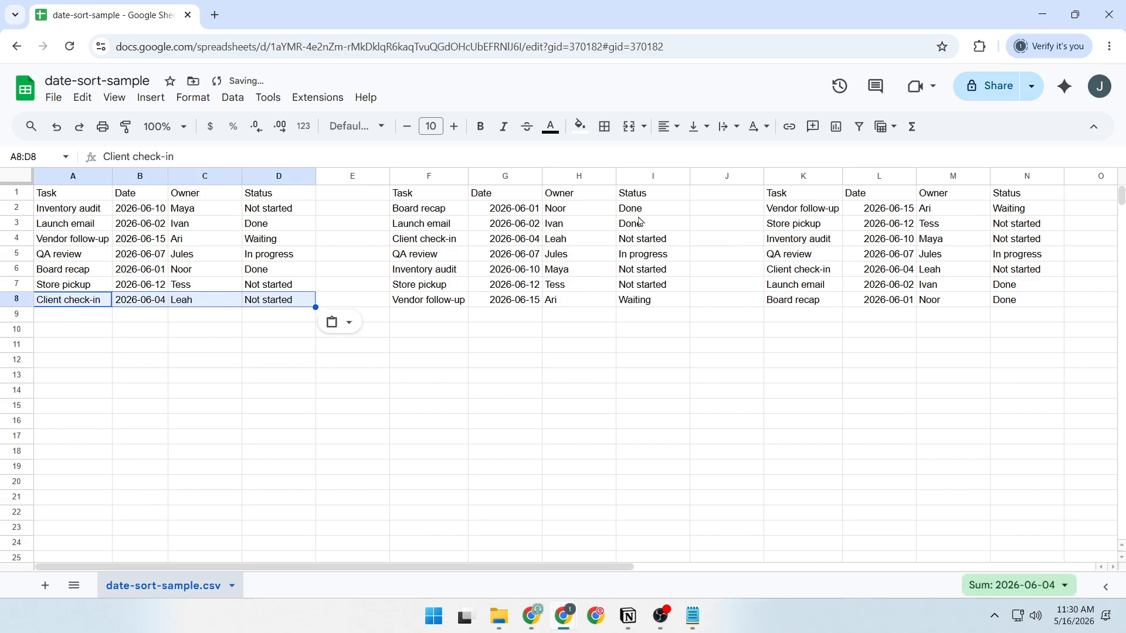
left_click(267, 362)
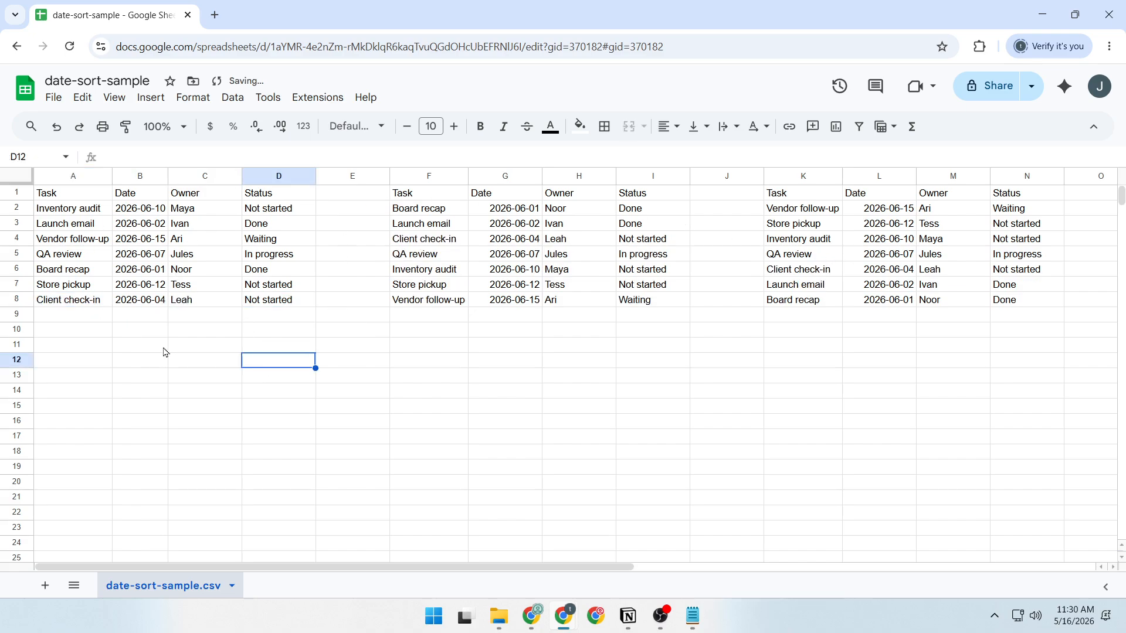
Review the ascending SORT formula in F2 and the descending SORT formula in K2, leaving both formulas as they are.
left_click(441, 209)
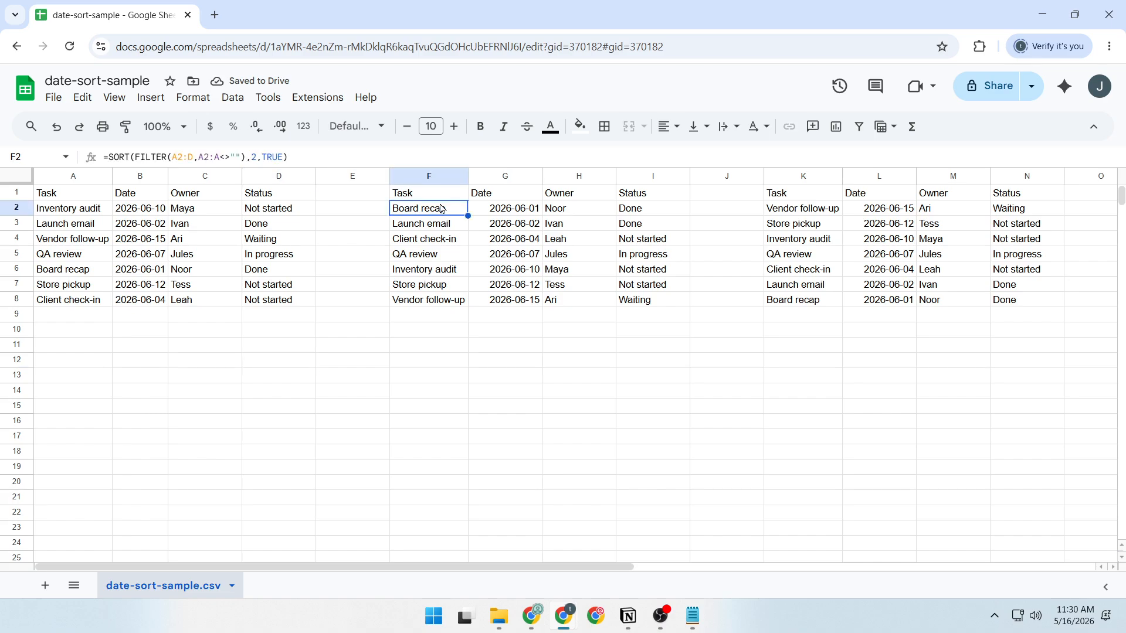
left_click_drag(320, 156, 80, 163)
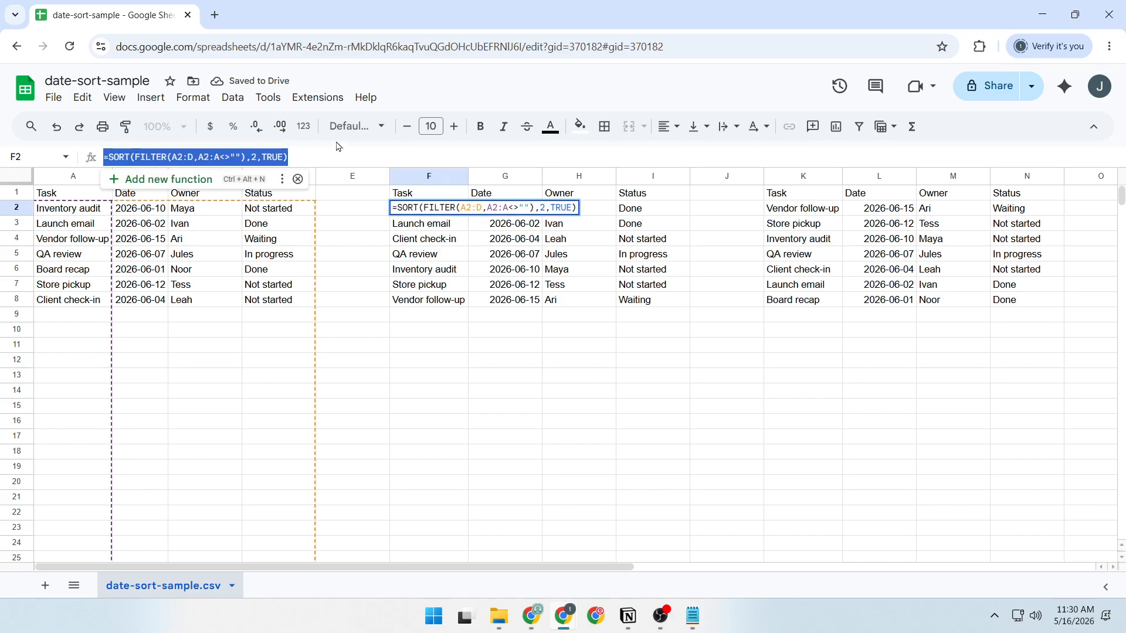
left_click(802, 197)
left_click(807, 212)
left_click_drag(336, 159, 129, 163)
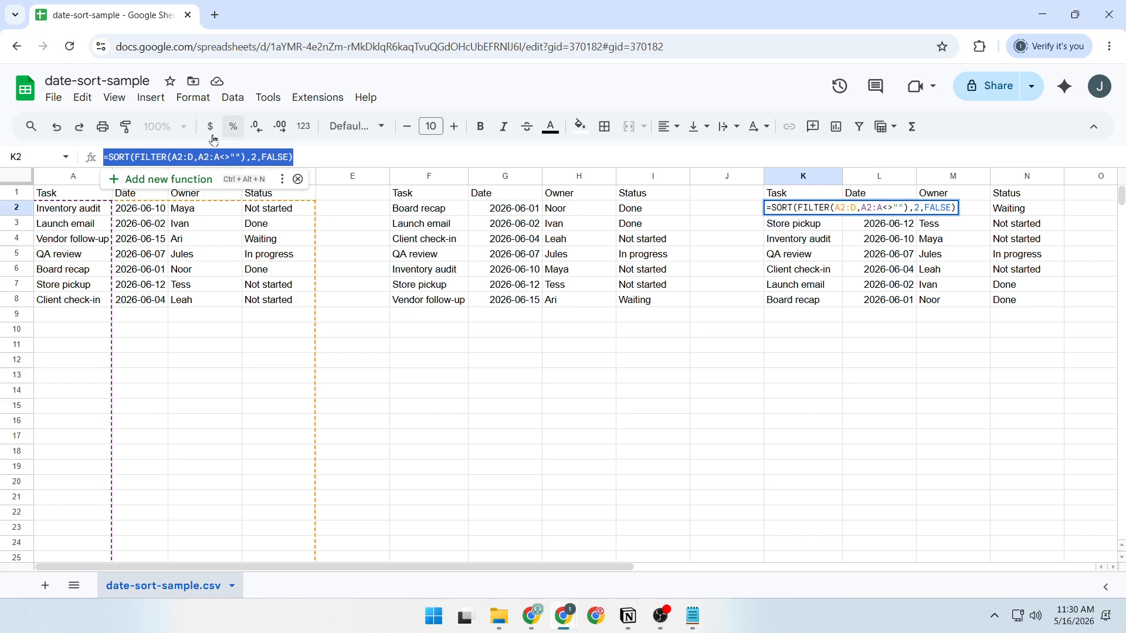
left_click(707, 291)
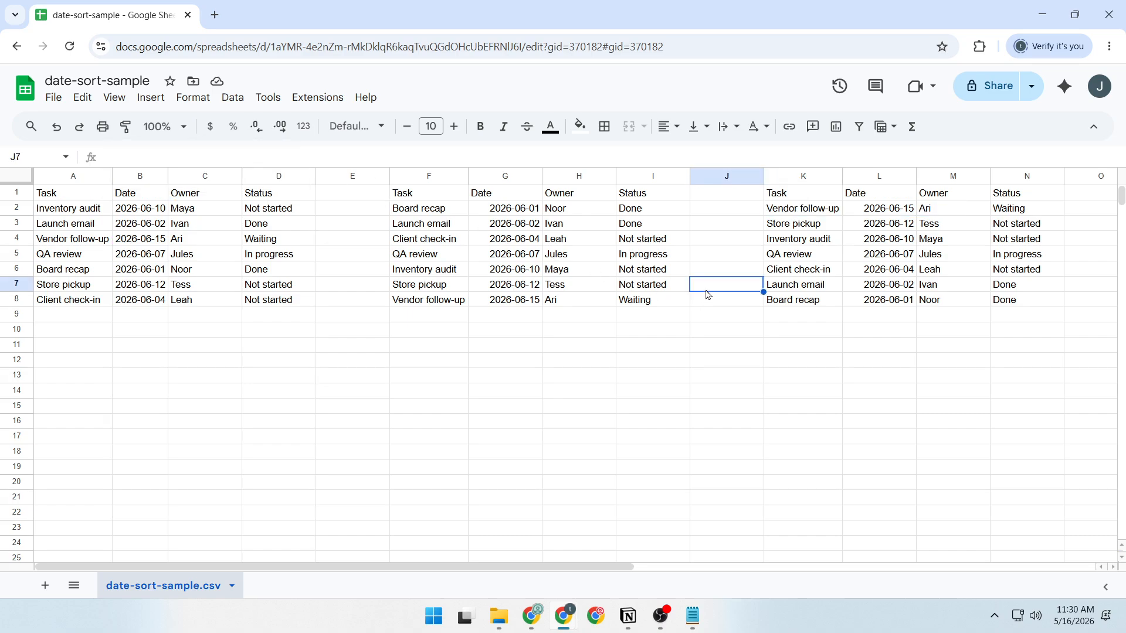